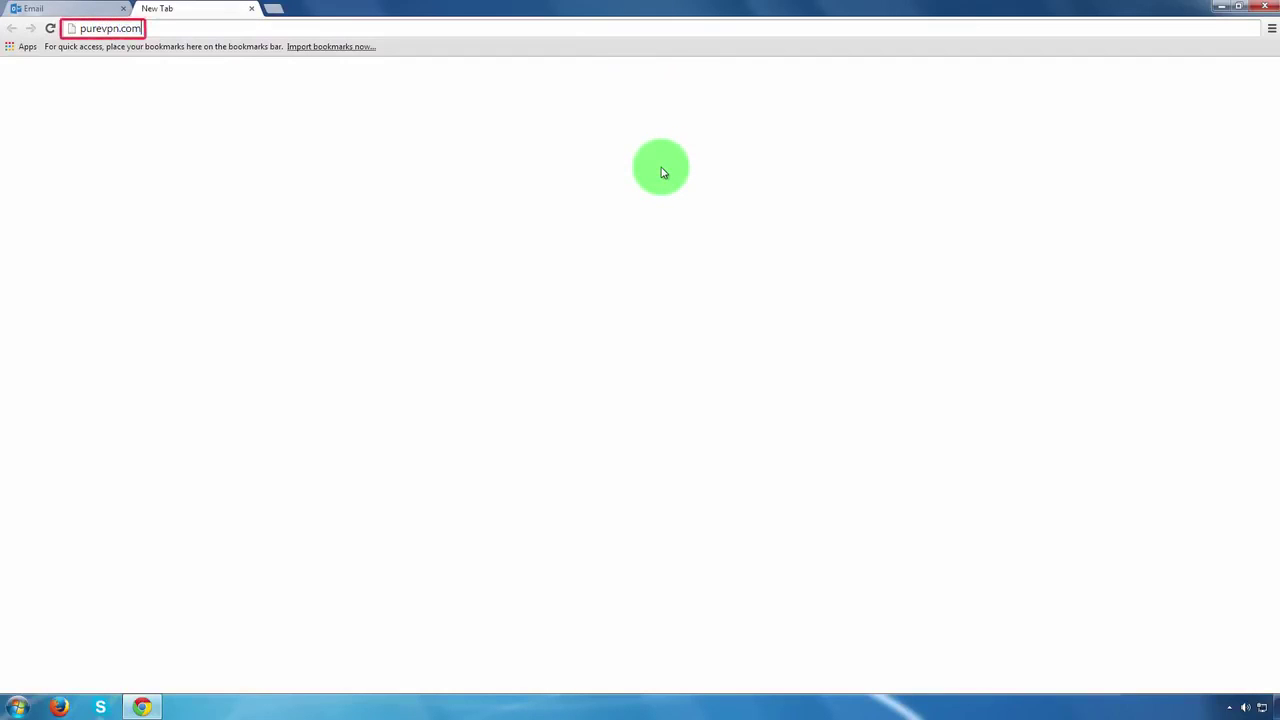
# - Download the PureVPN Windows installer, purevpn_windows.exe, from purevpn.com's Download page
pyautogui.press('Return')
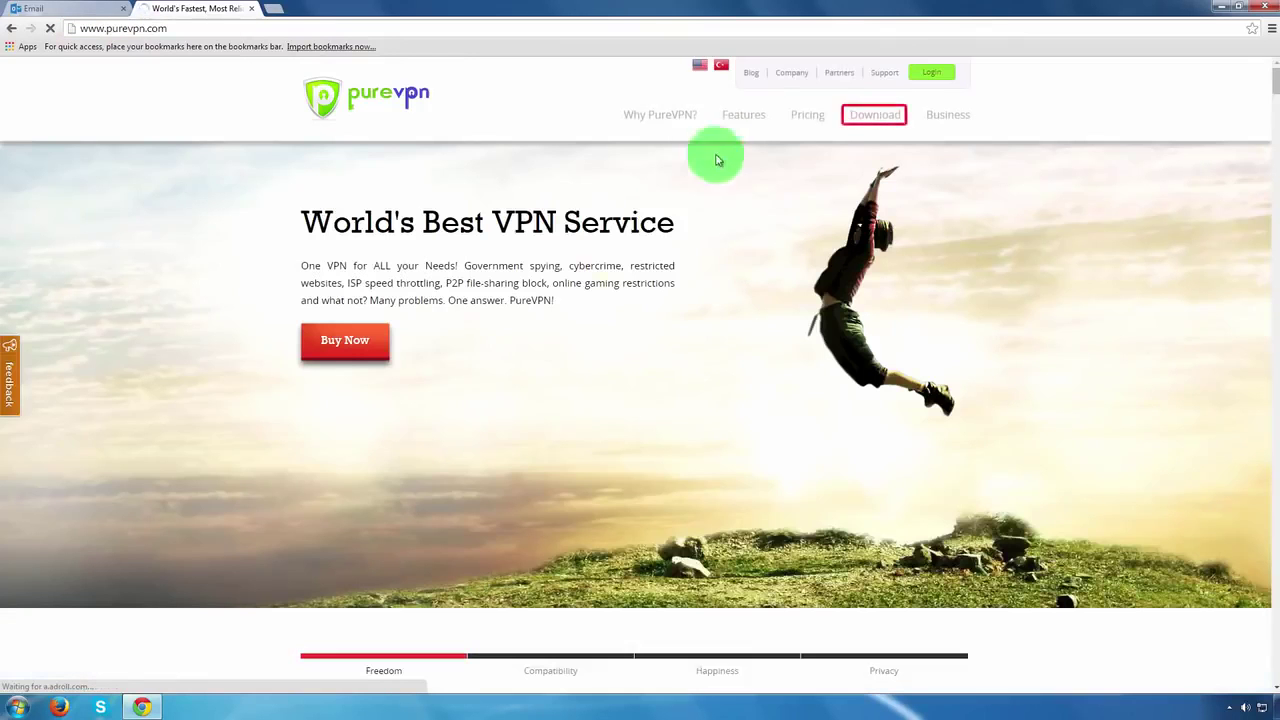
pyautogui.click(869, 118)
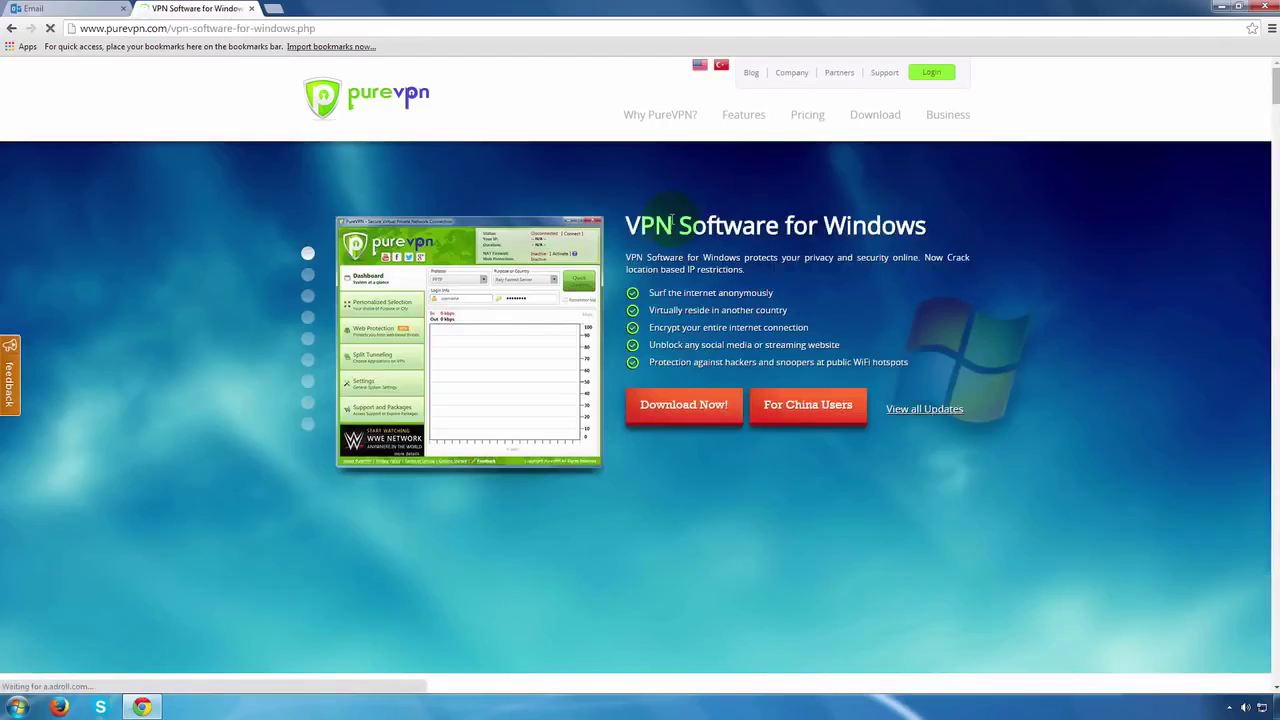
pyautogui.click(673, 403)
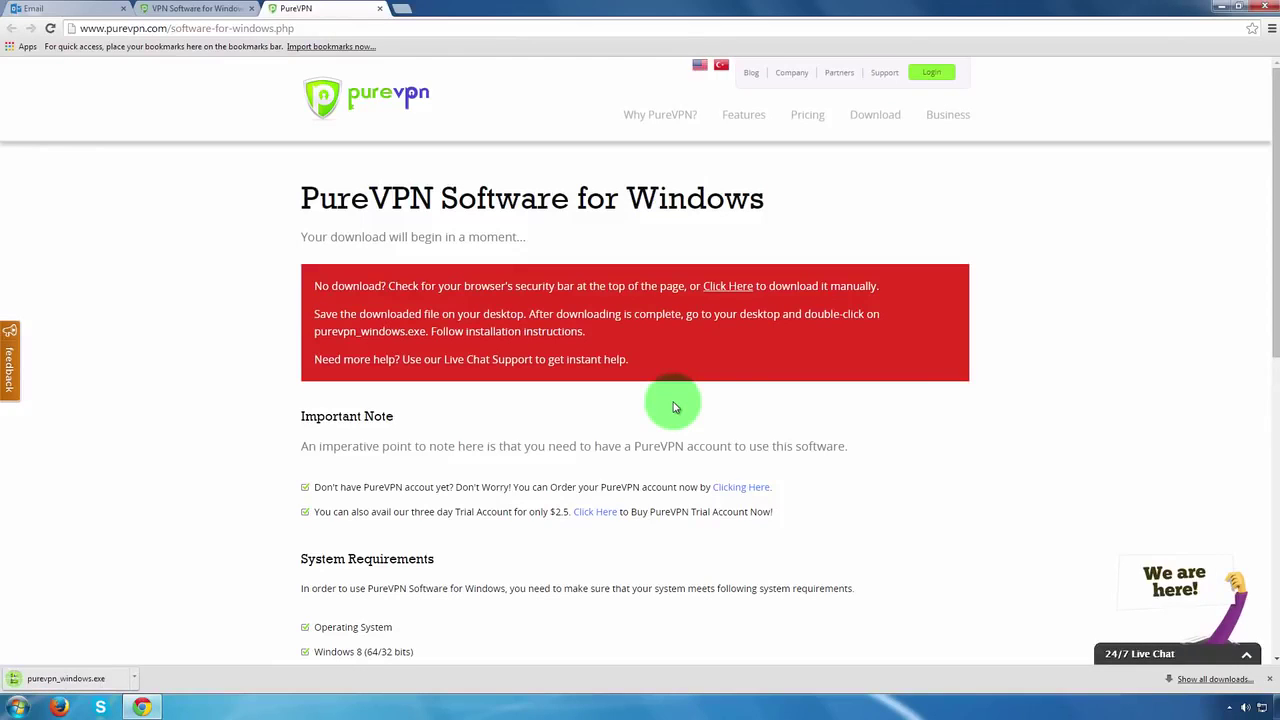
# - Launch purevpn_windows.exe from the desktop and allow the unverified installer to run
pyautogui.click(1221, 9)
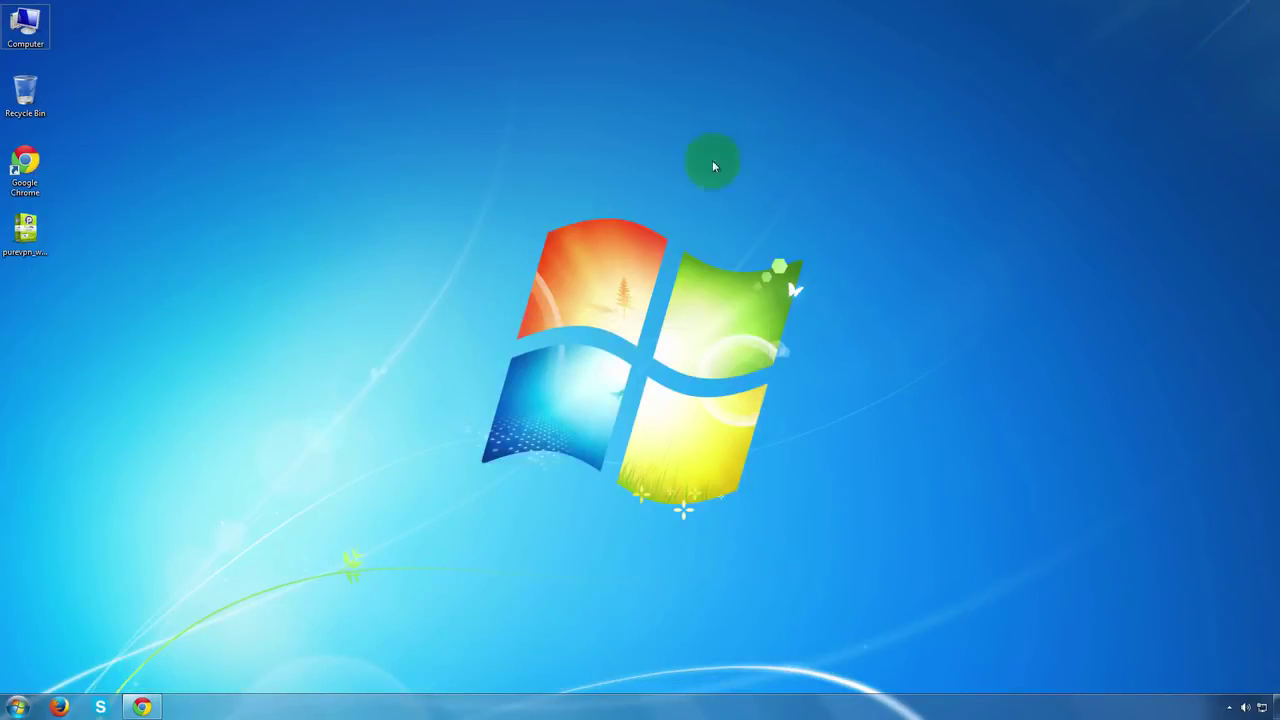
pyautogui.doubleClick(17, 240)
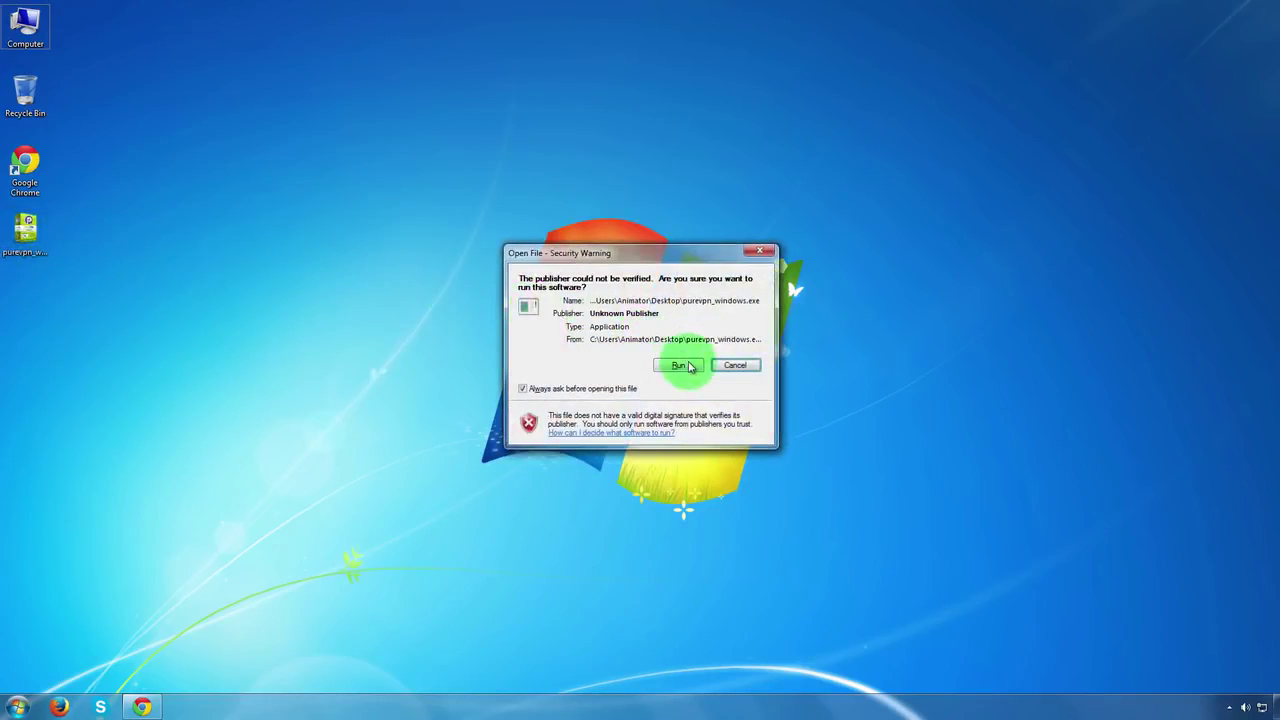
pyautogui.click(680, 365)
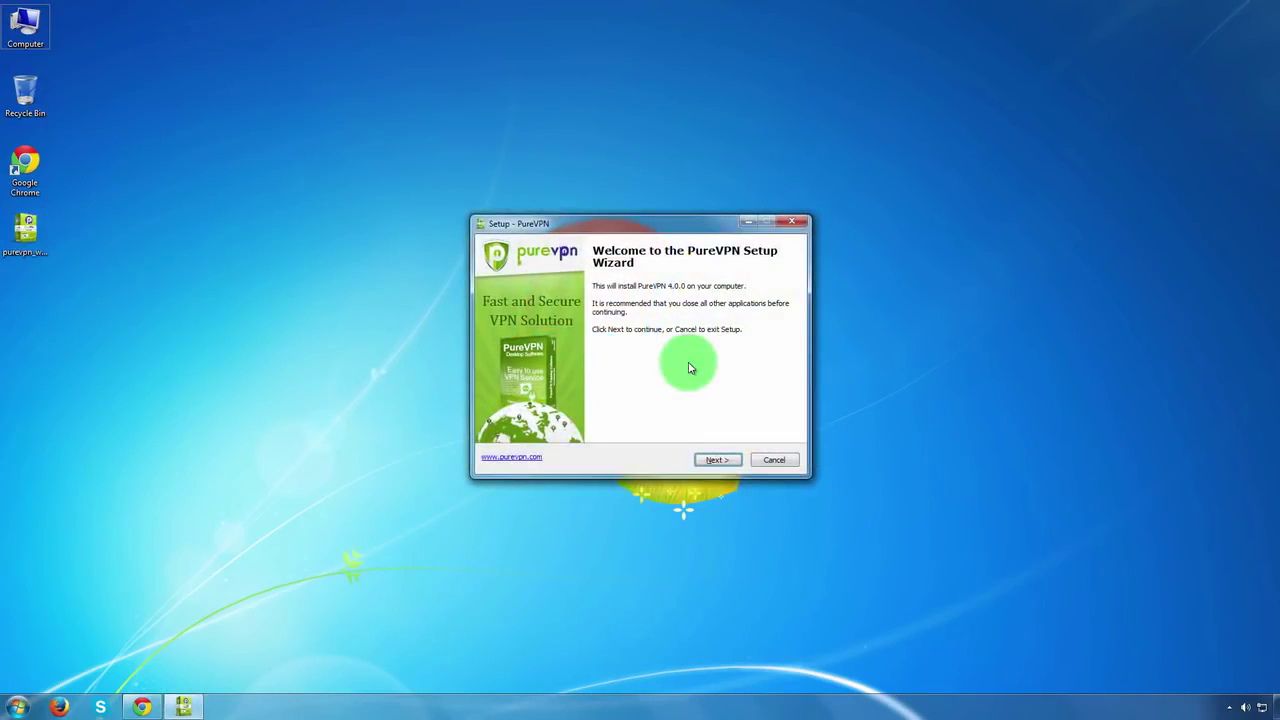
# - Accept the license, keep default folder, Start Menu and desktop icon options, install and launch PureVPN
pyautogui.click(716, 459)
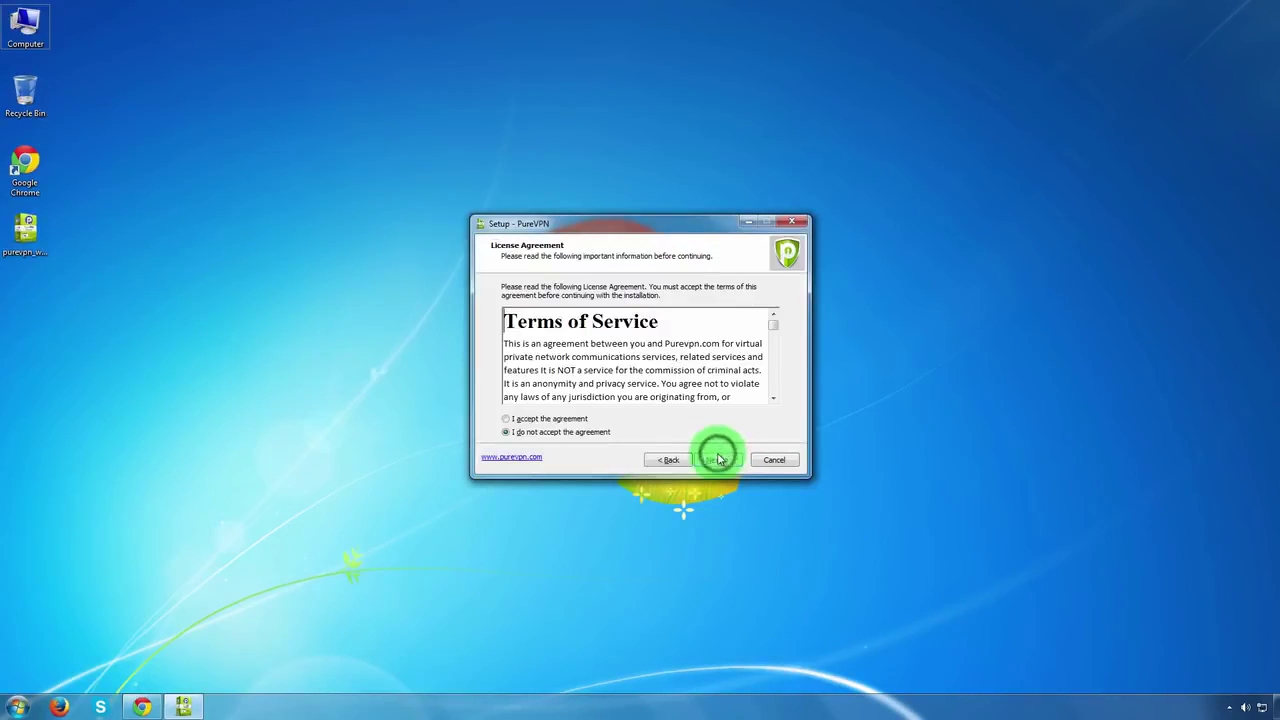
pyautogui.click(560, 418)
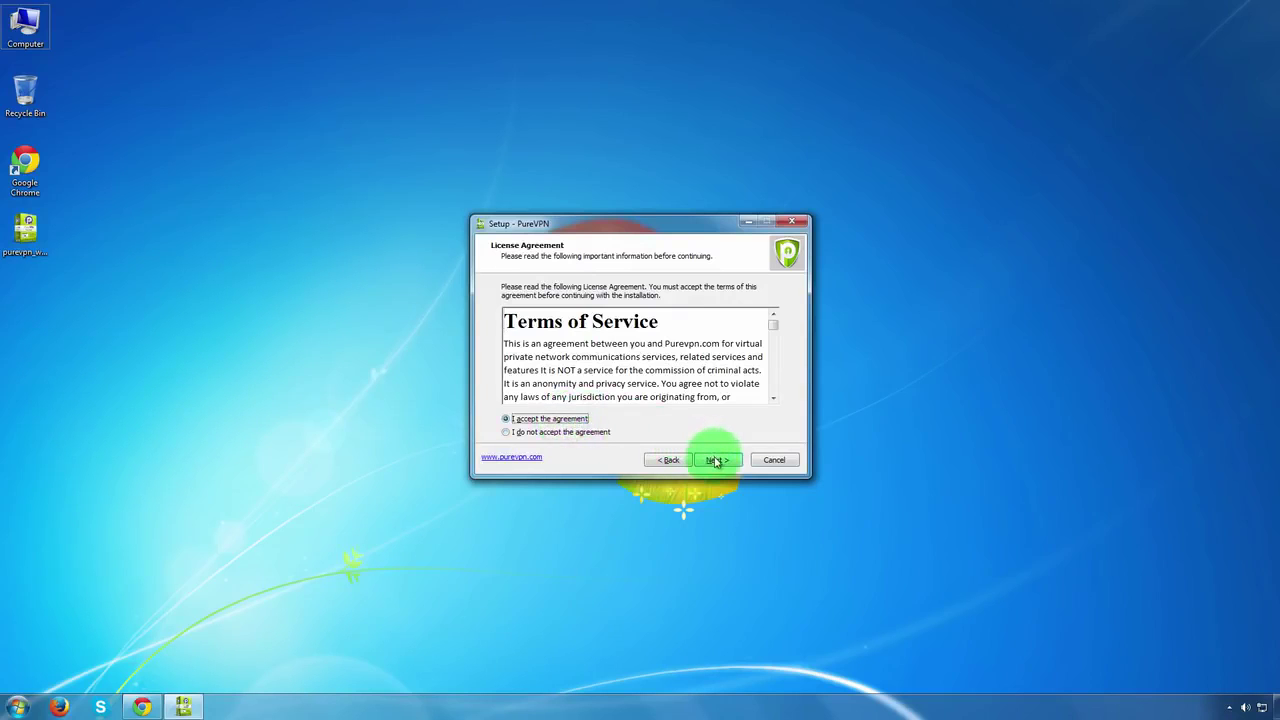
pyautogui.click(716, 460)
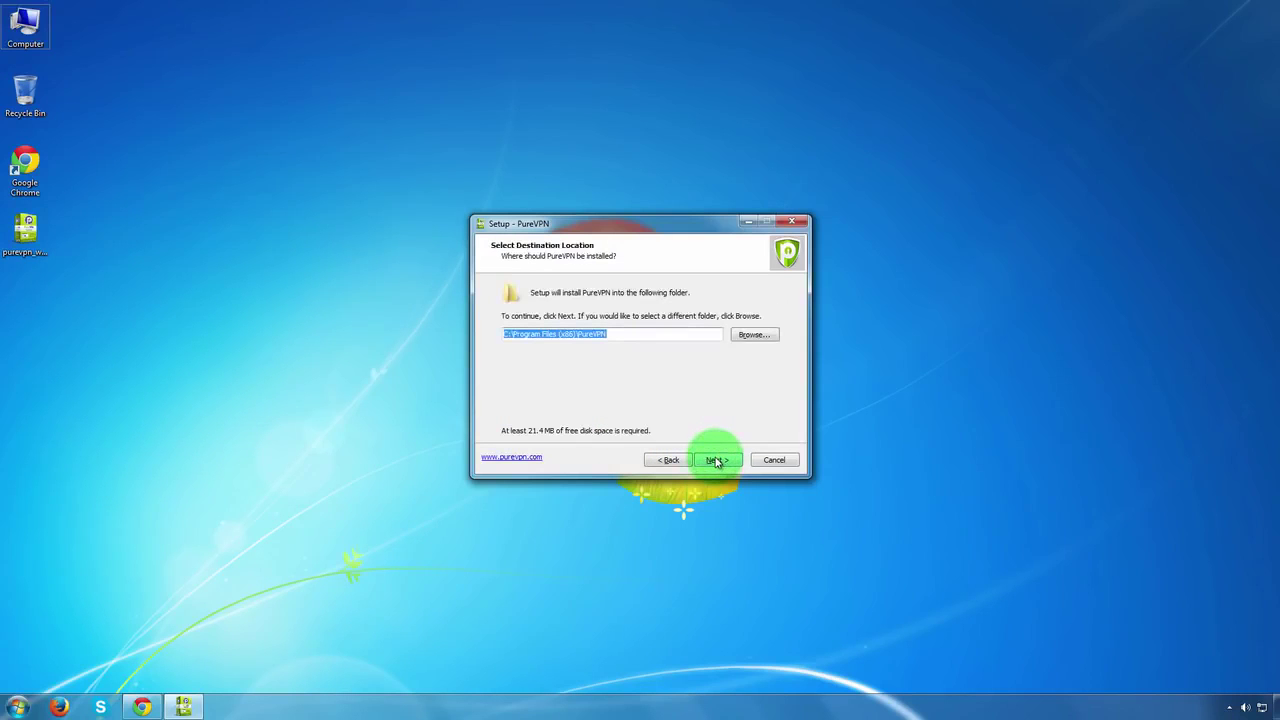
pyautogui.click(716, 460)
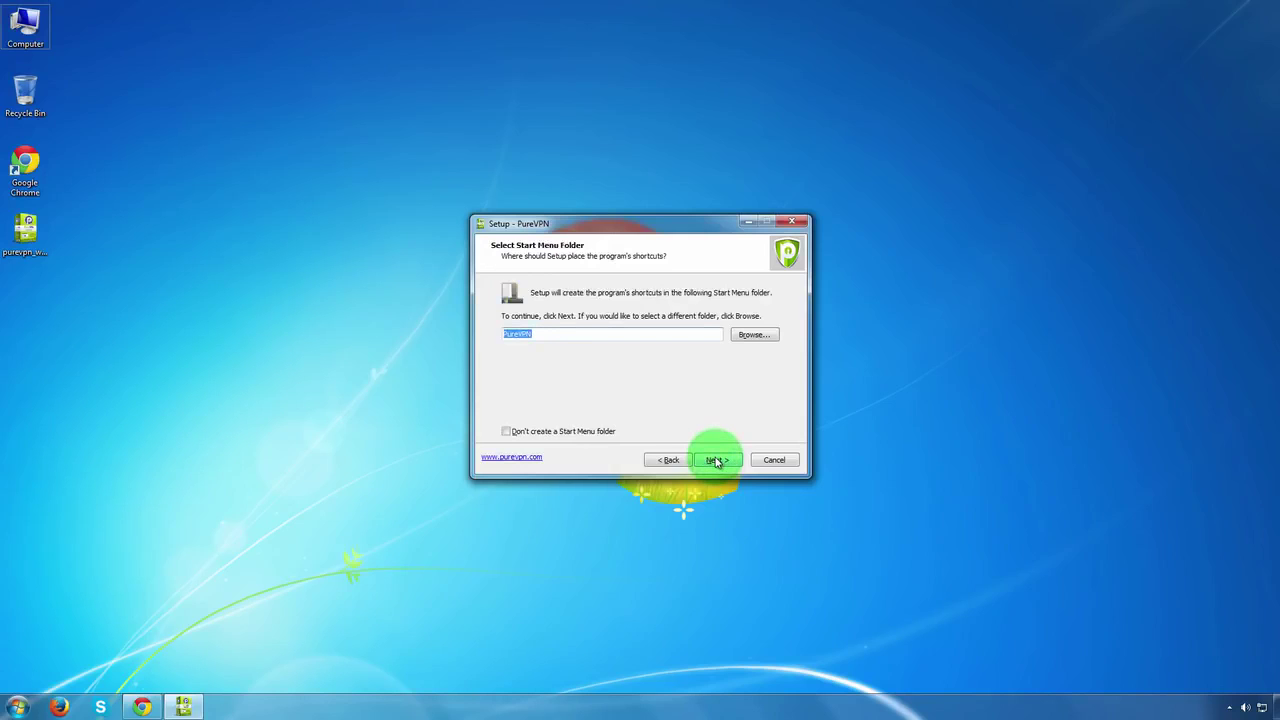
pyautogui.click(716, 460)
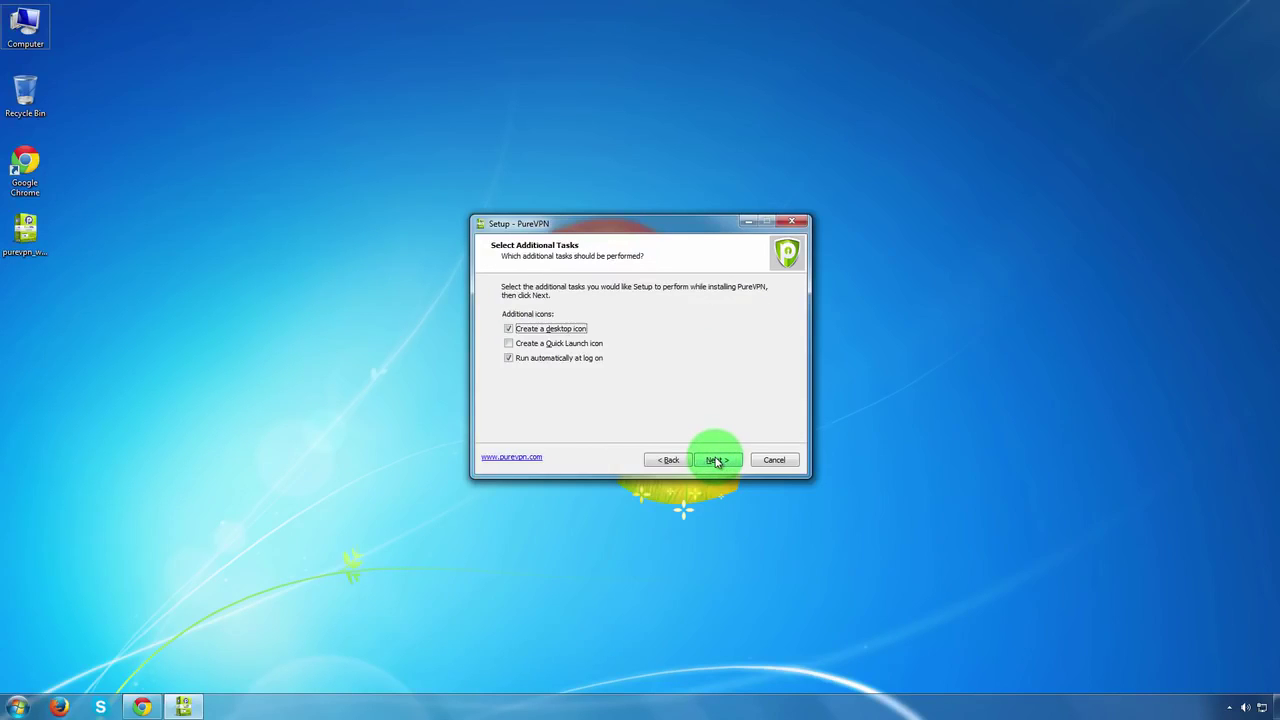
pyautogui.click(716, 460)
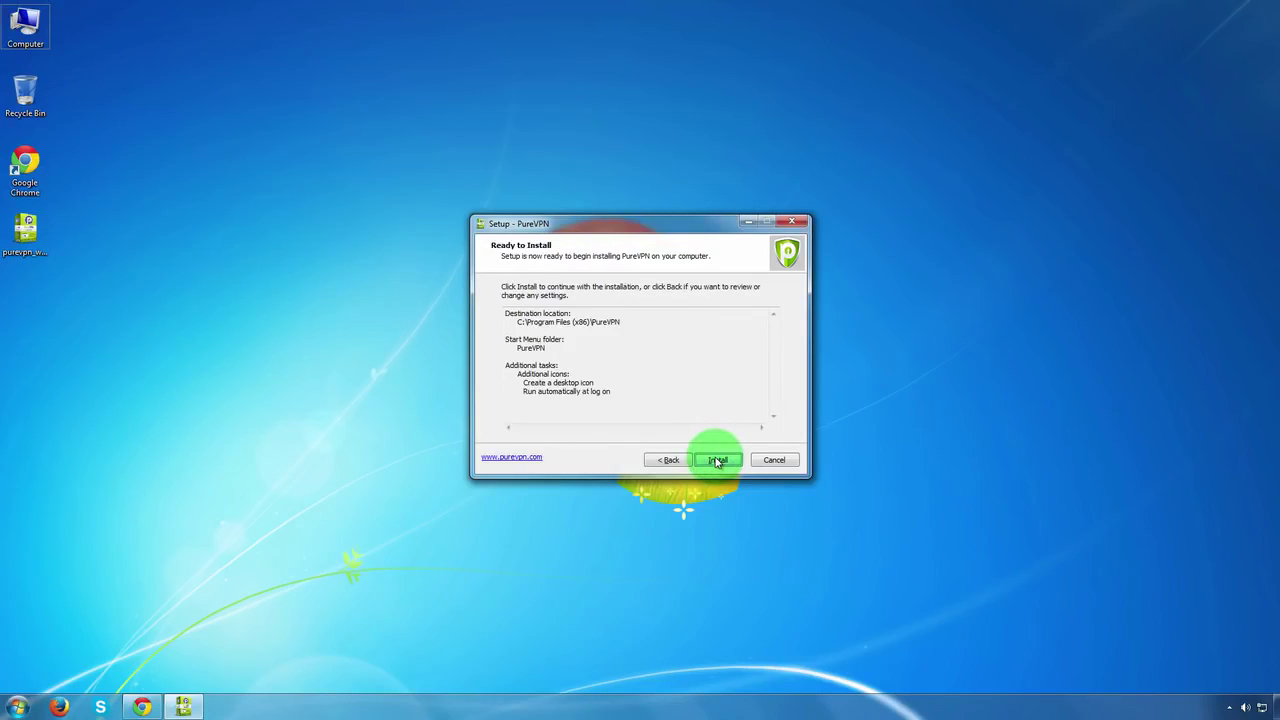
pyautogui.click(716, 460)
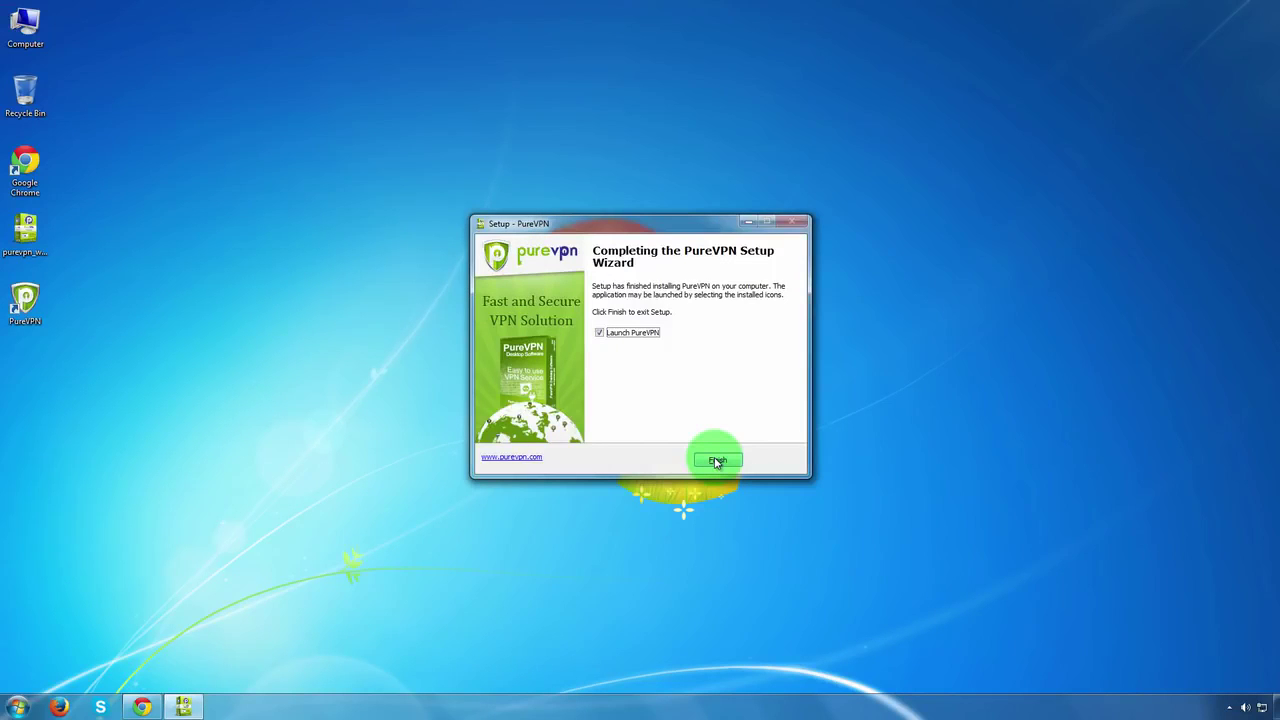
pyautogui.click(716, 461)
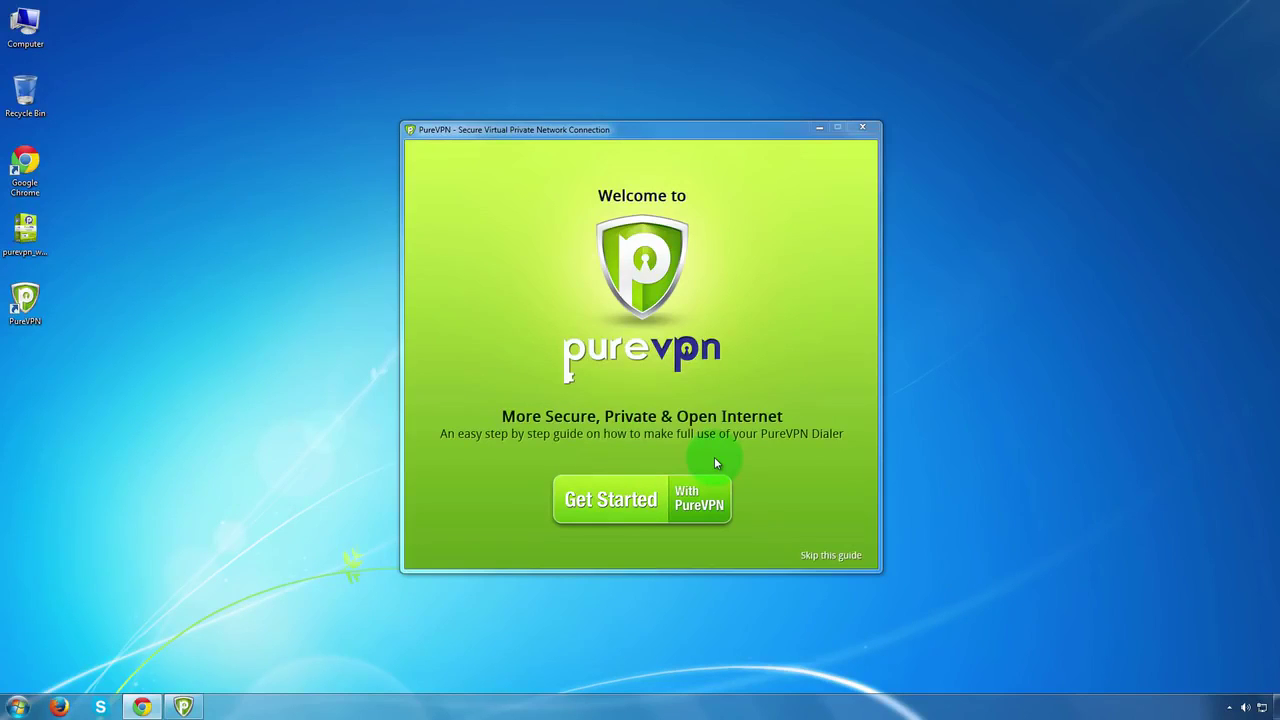
# - Page through all Getting Started slides to the plans page and choose 'I Have an Account'
pyautogui.click(704, 496)
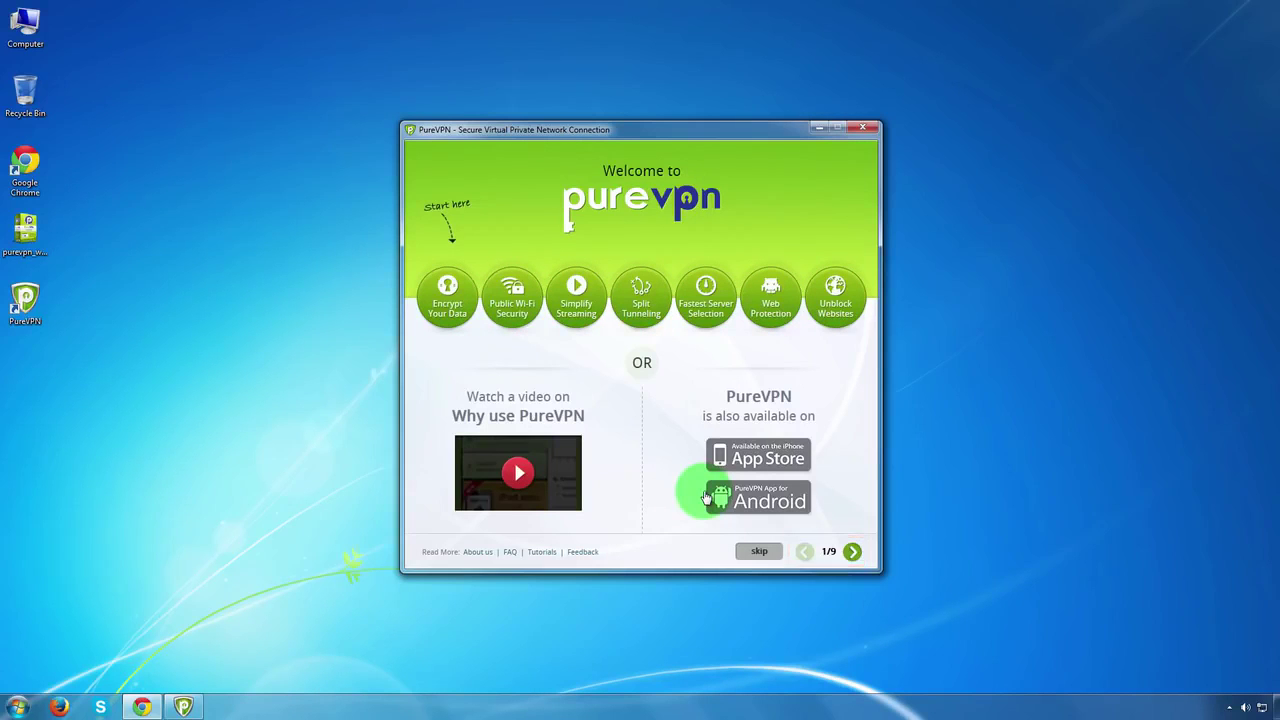
pyautogui.click(853, 552)
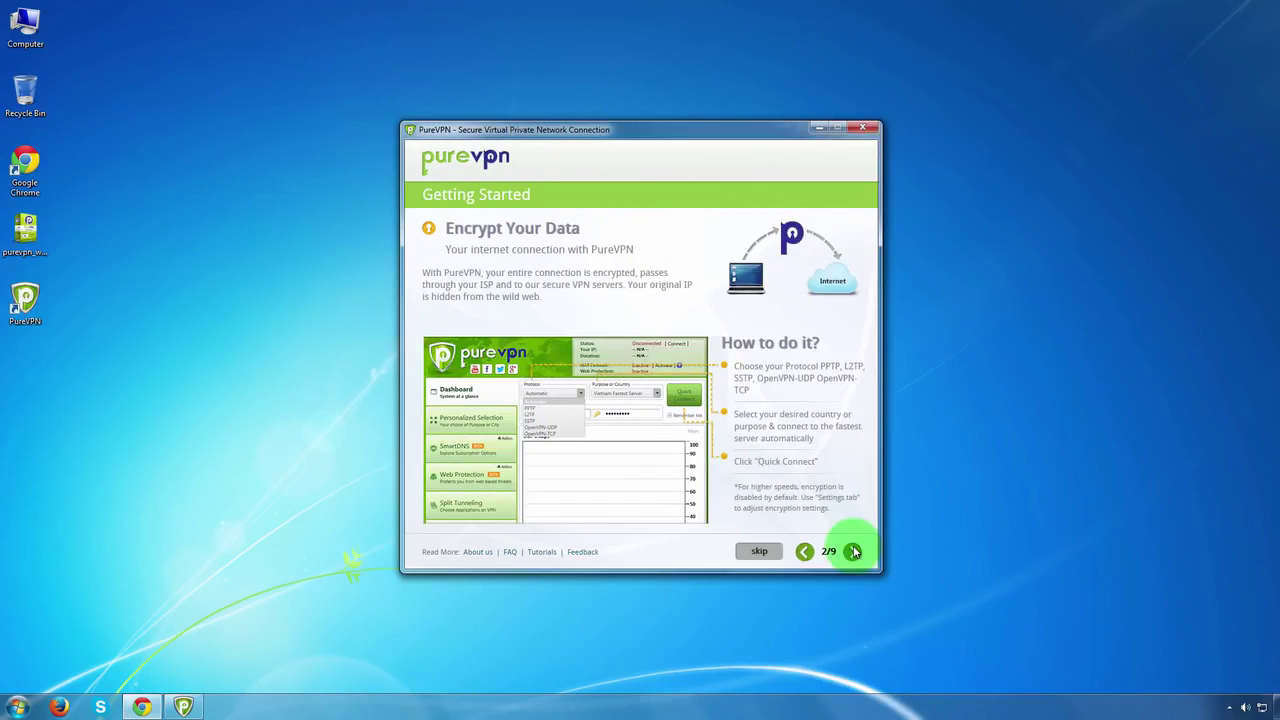
pyautogui.click(853, 552)
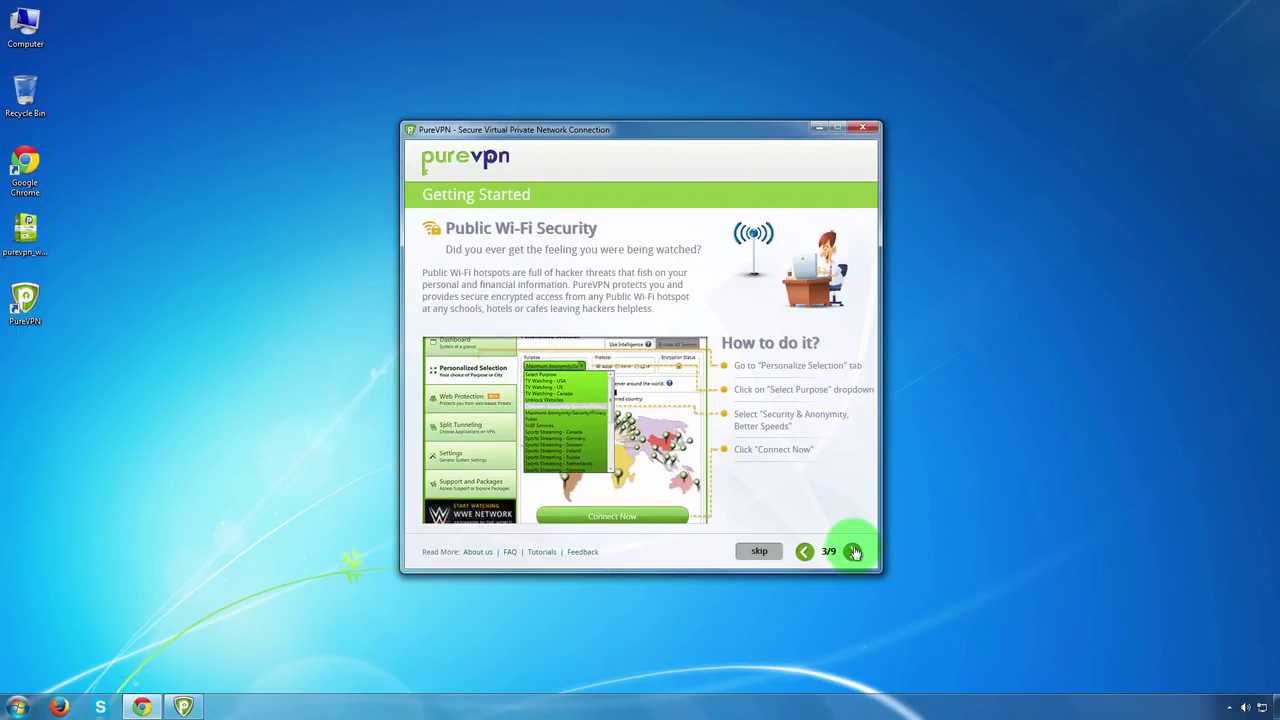
pyautogui.click(853, 552)
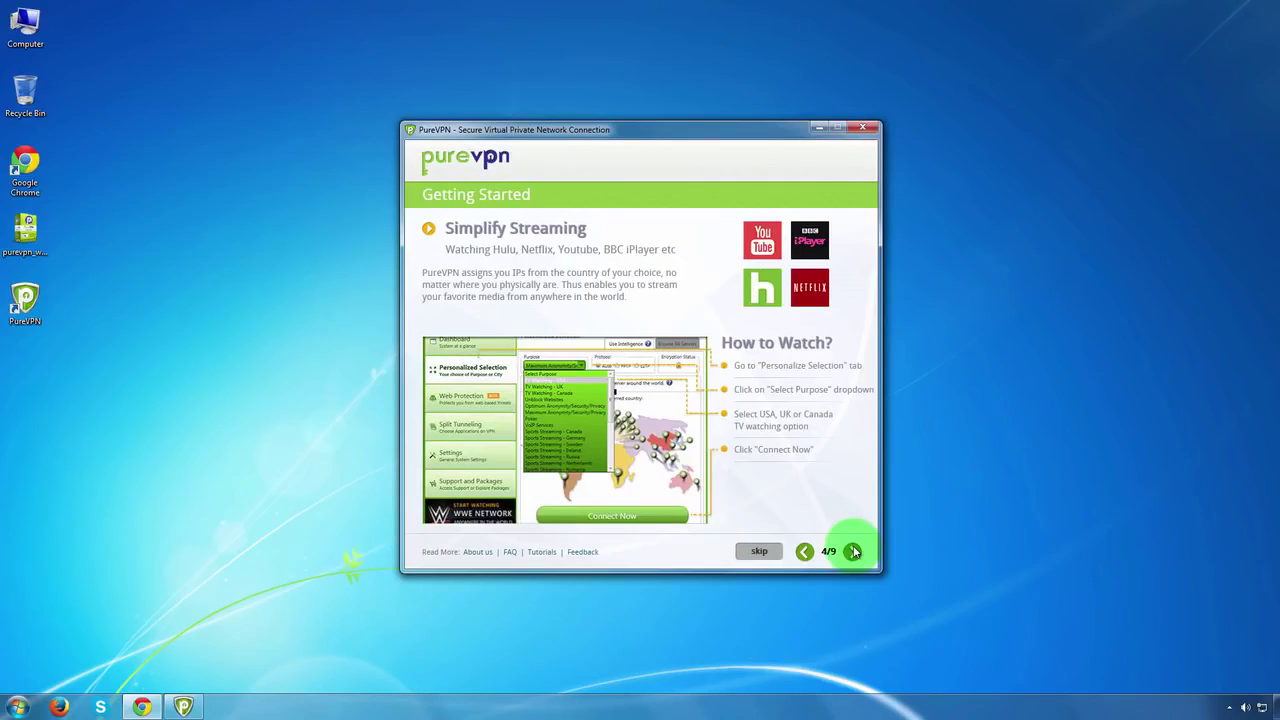
pyautogui.click(853, 552)
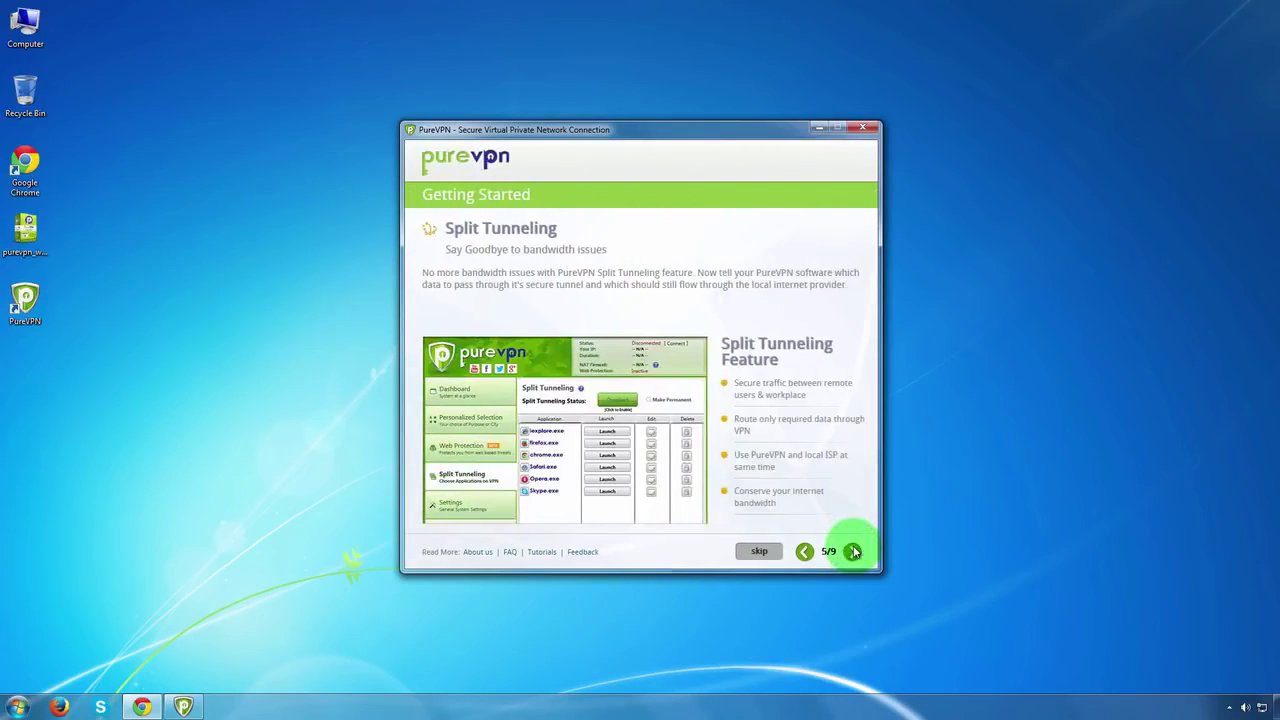
pyautogui.click(853, 552)
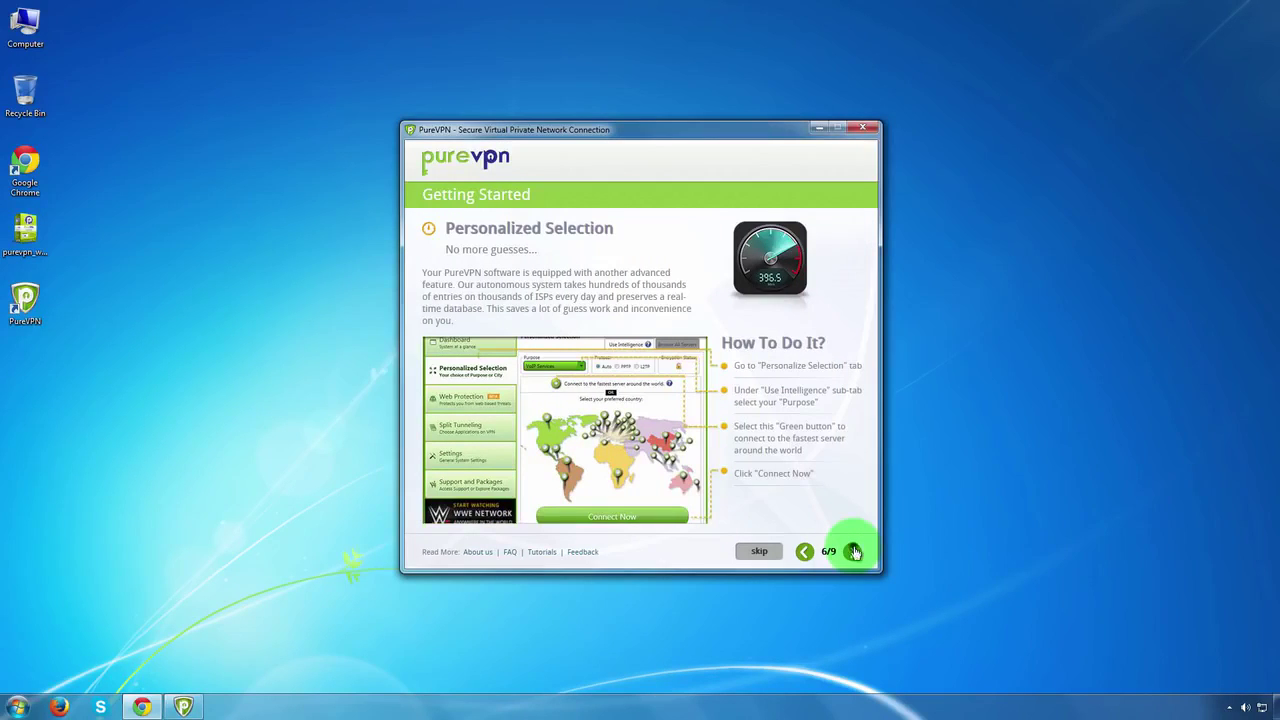
pyautogui.click(853, 552)
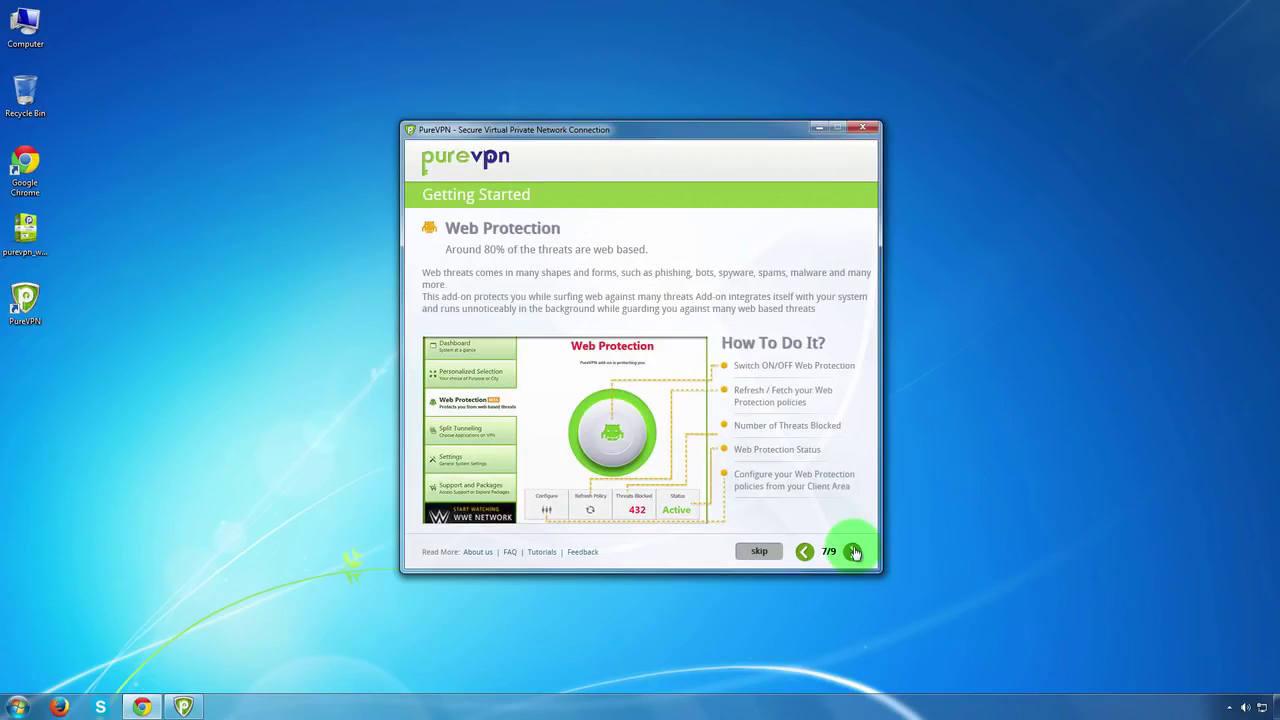
pyautogui.click(853, 552)
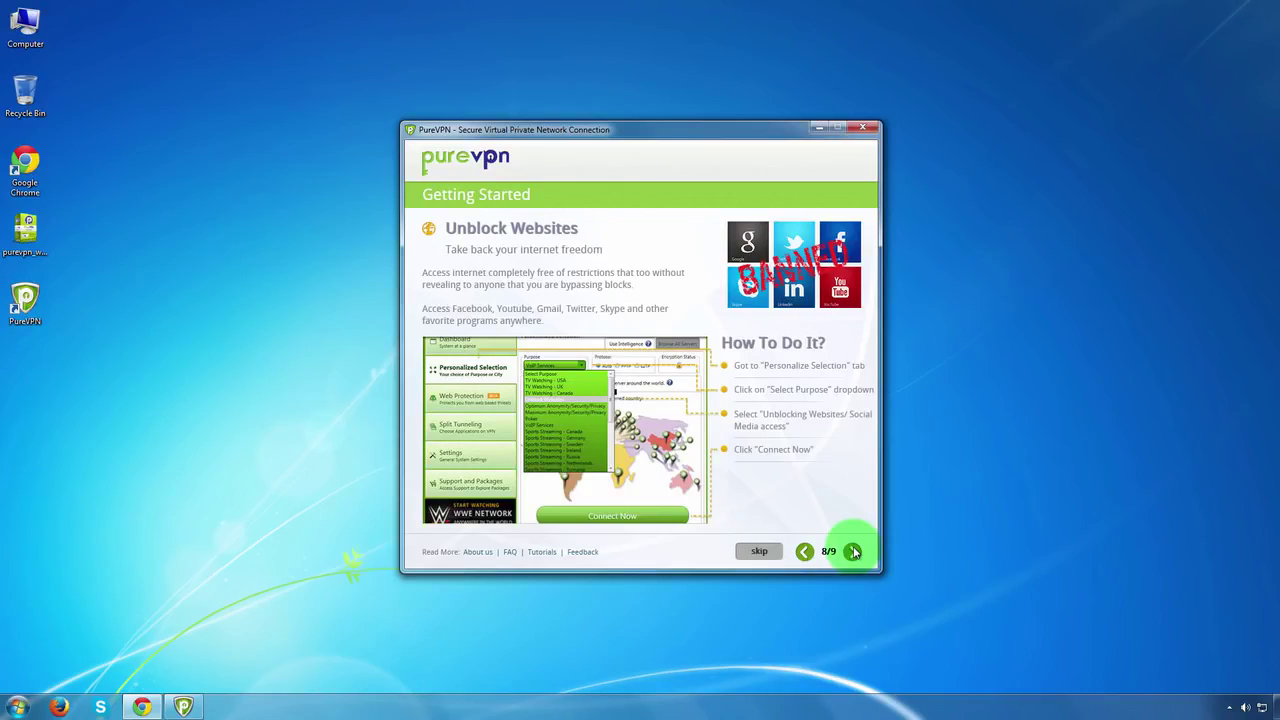
pyautogui.click(853, 552)
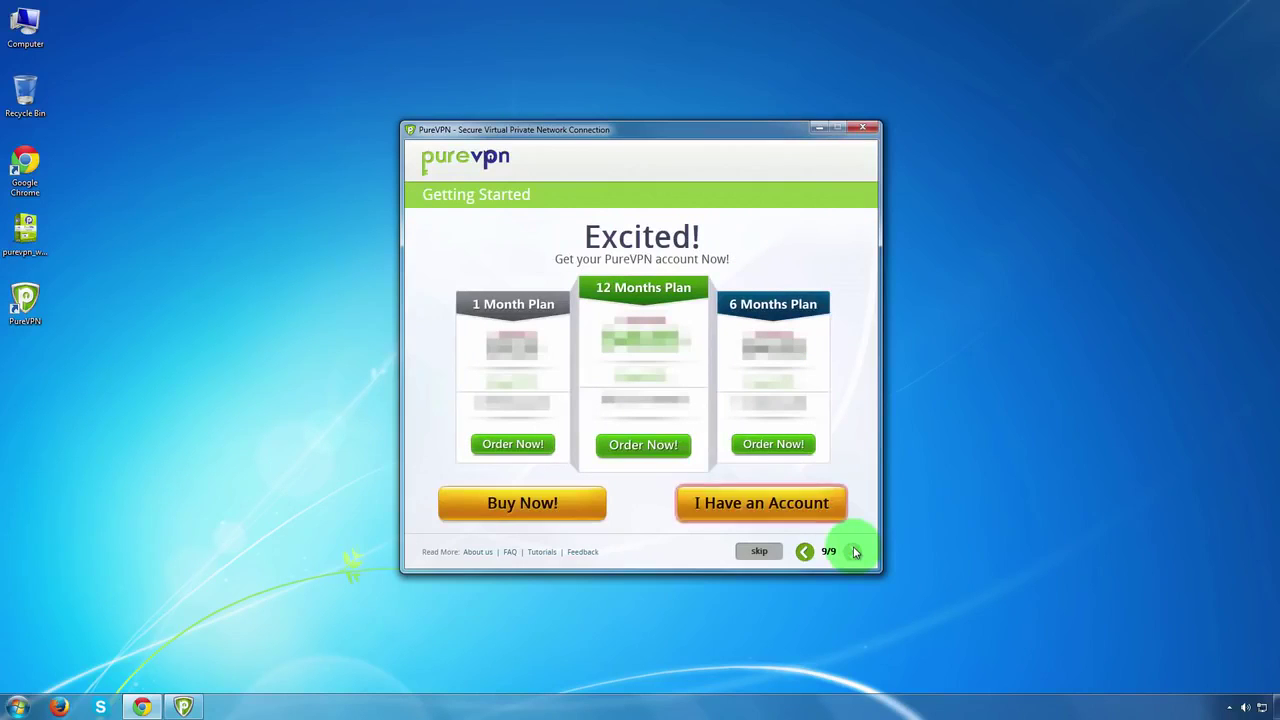
pyautogui.click(762, 505)
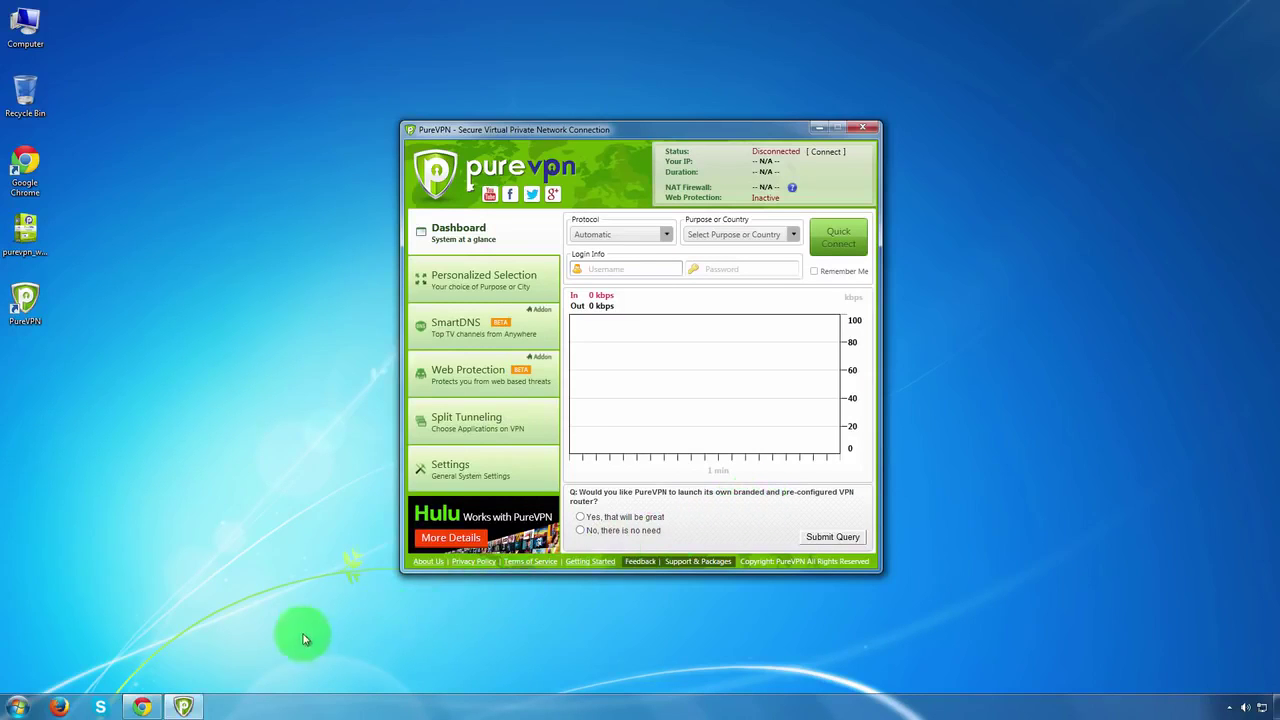
# - Bring Google Chrome back to the front from the taskbar
pyautogui.click(145, 707)
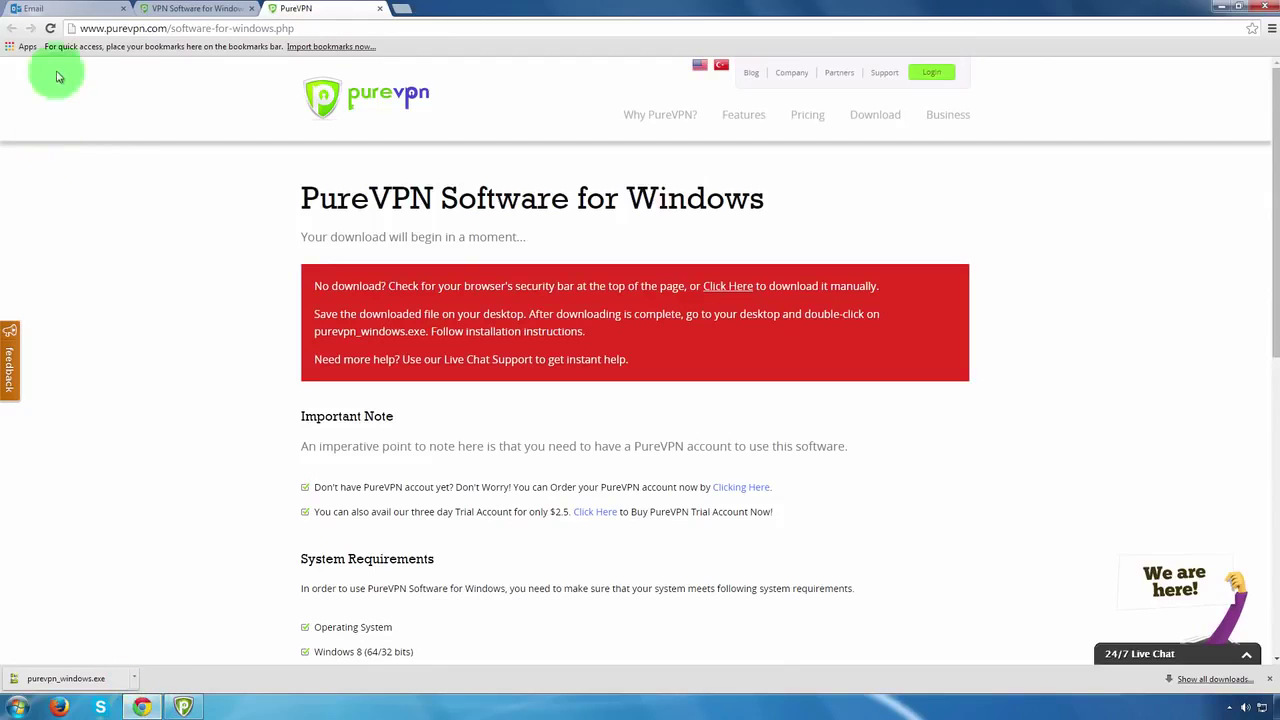
# - Copy the username from the PureVPN welcome email and paste it into PureVPN's Username field
pyautogui.click(68, 8)
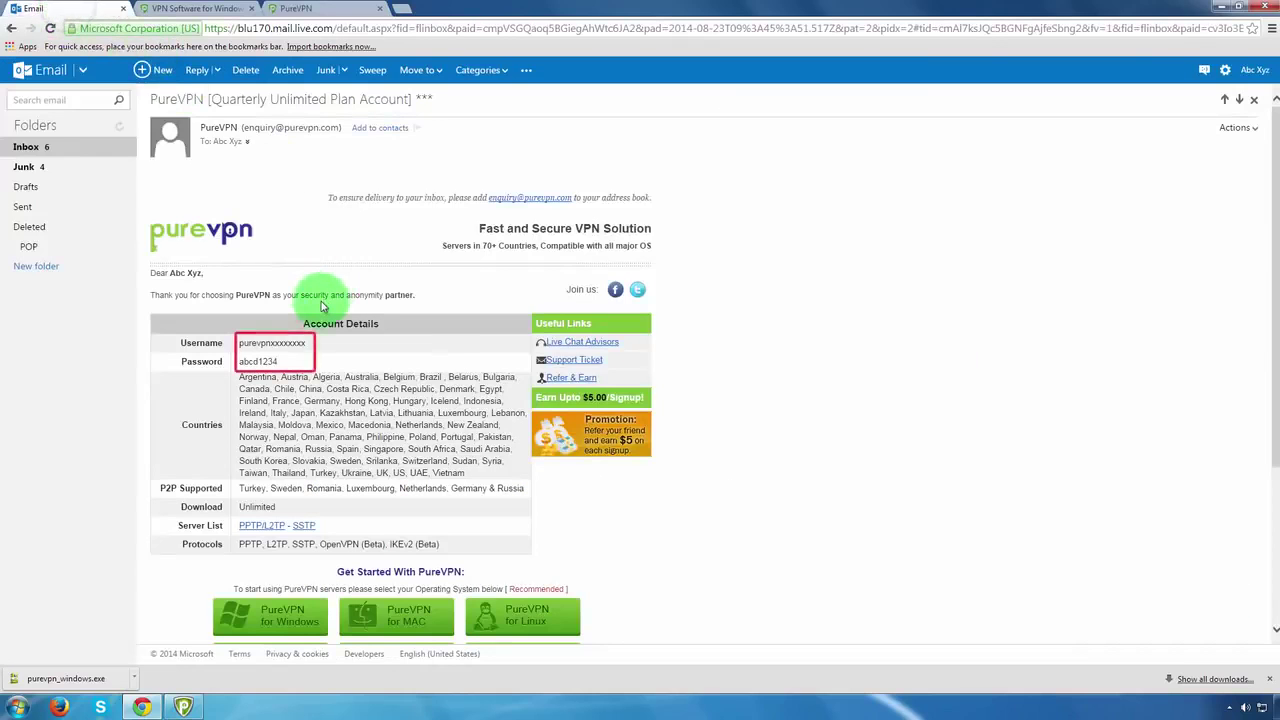
pyautogui.moveTo(309, 342); pyautogui.dragTo(240, 343)
pyautogui.rightClick(242, 345)
pyautogui.click(267, 353)
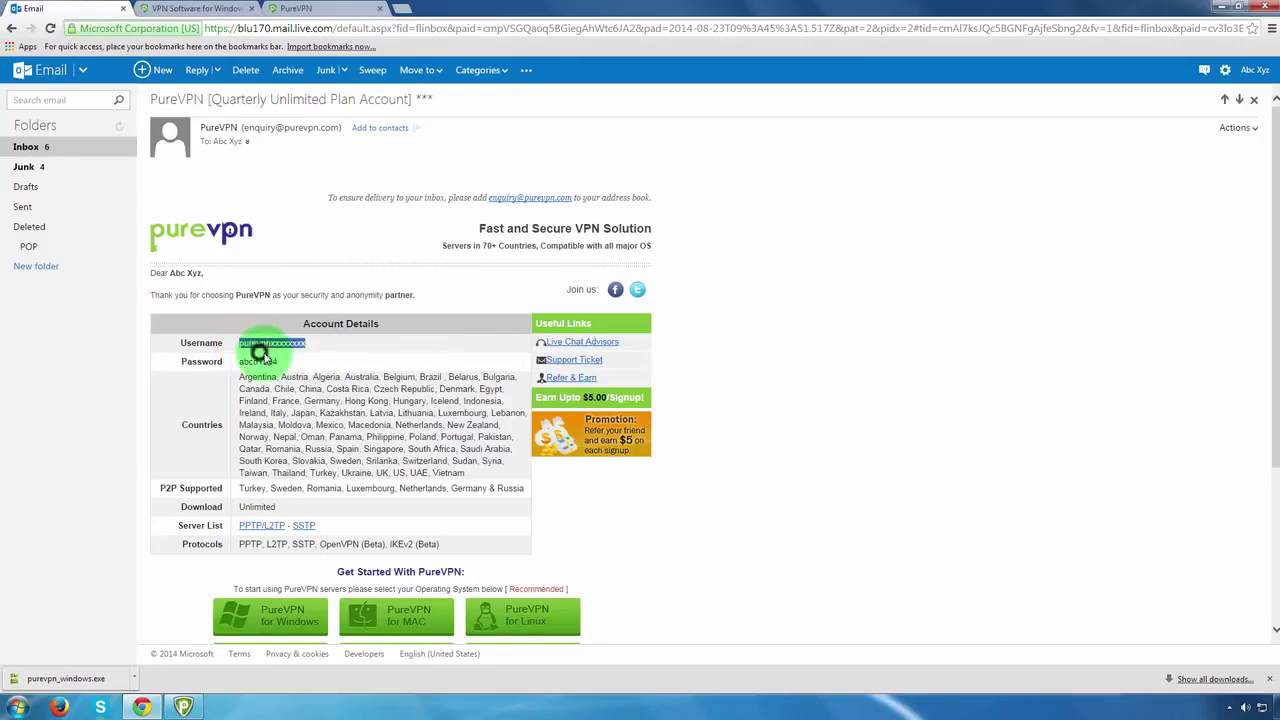
pyautogui.click(1221, 6)
pyautogui.rightClick(634, 263)
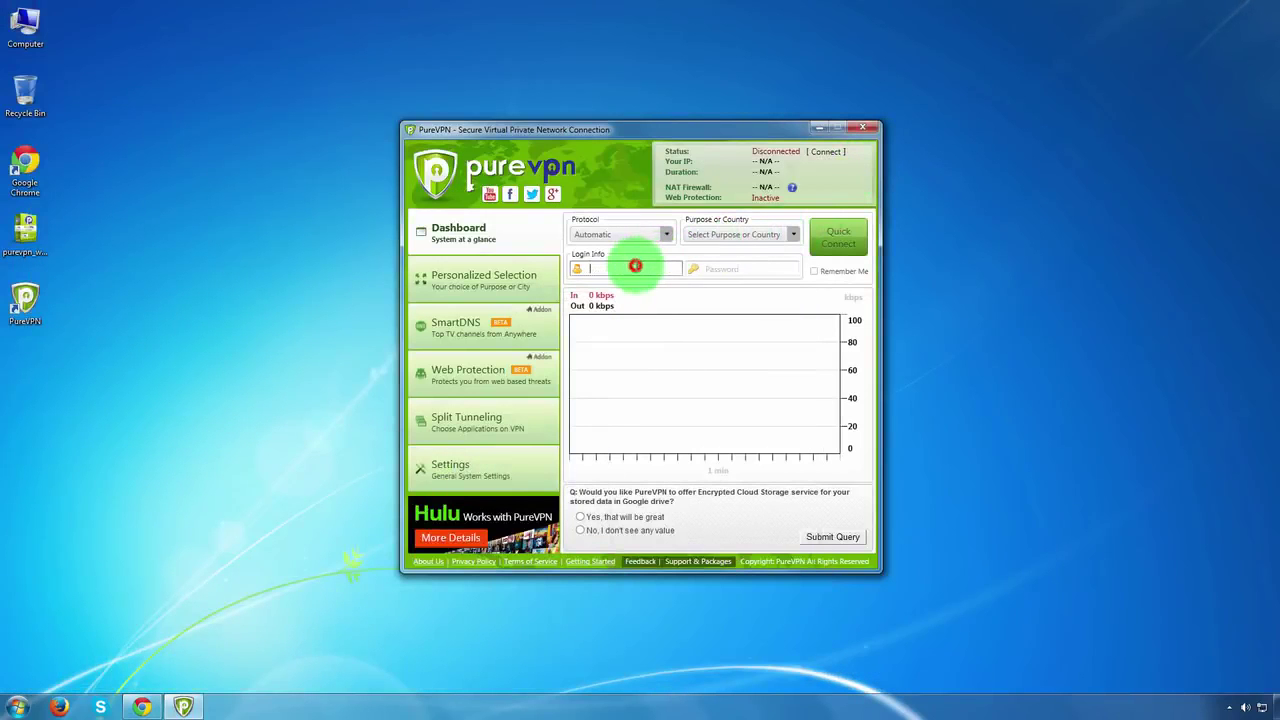
pyautogui.click(665, 307)
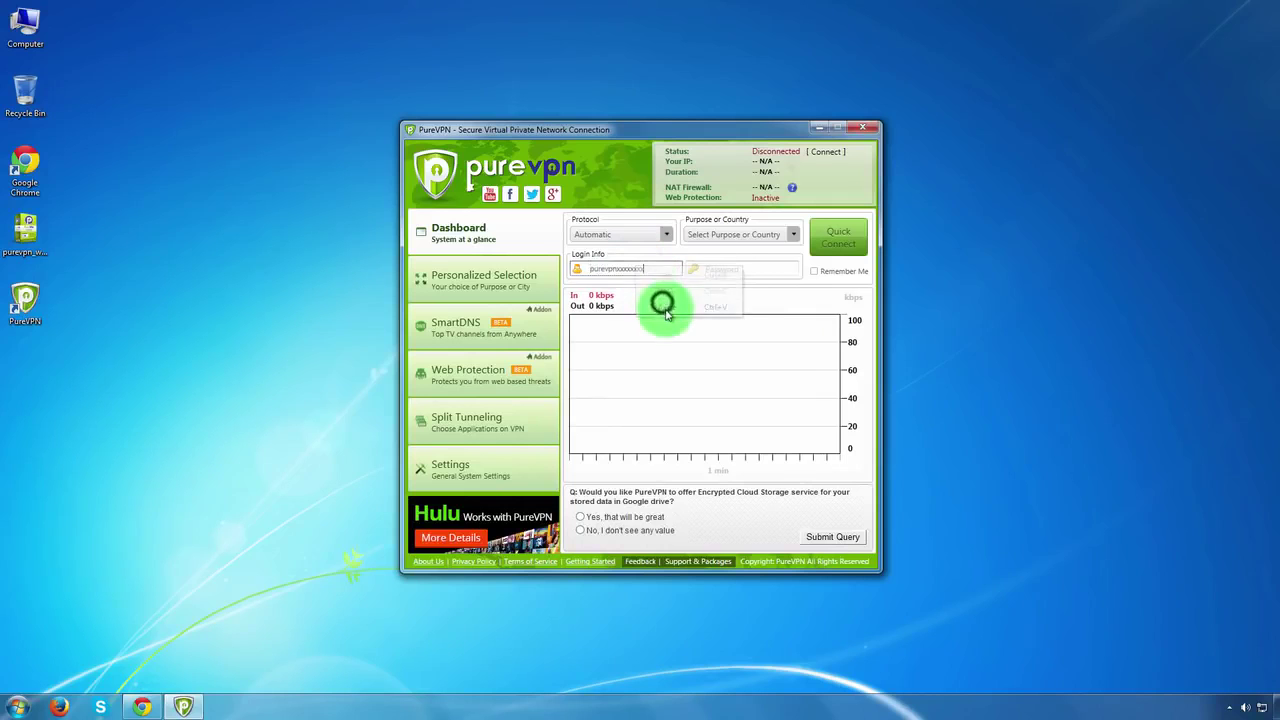
# - Copy the account password from the welcome email in Outlook.com
pyautogui.click(142, 707)
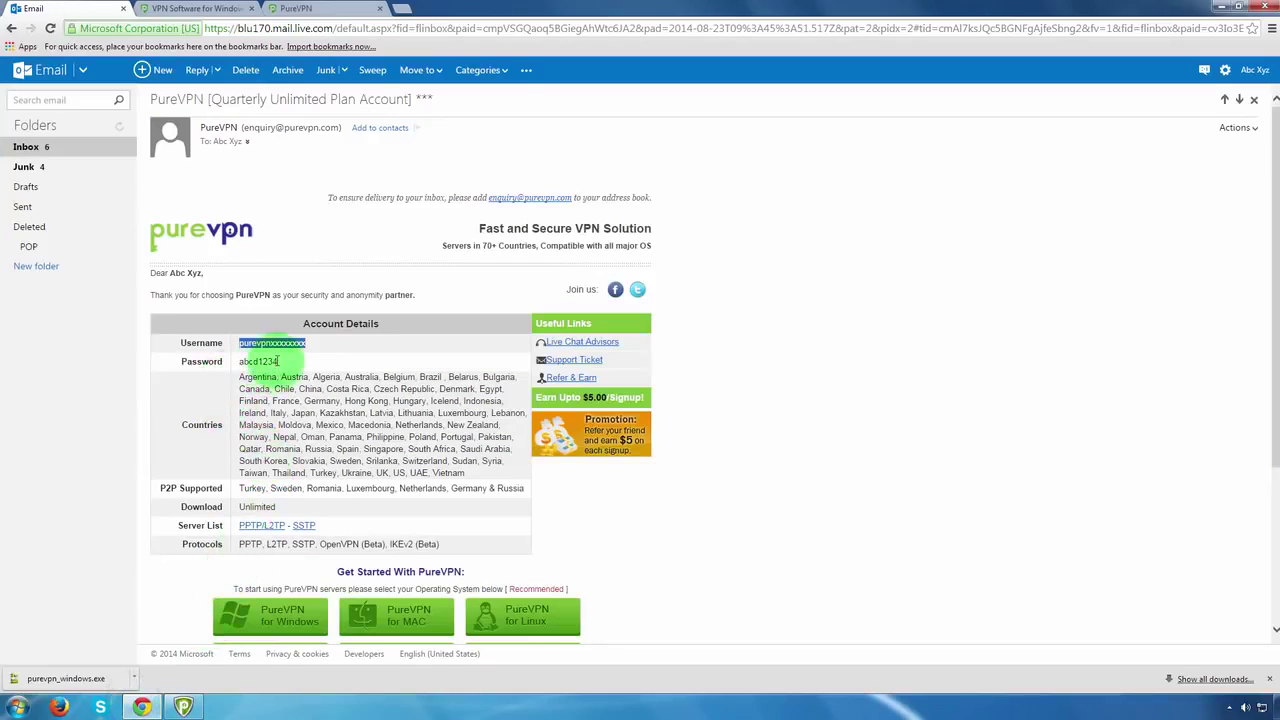
pyautogui.doubleClick(257, 360)
pyautogui.rightClick(257, 360)
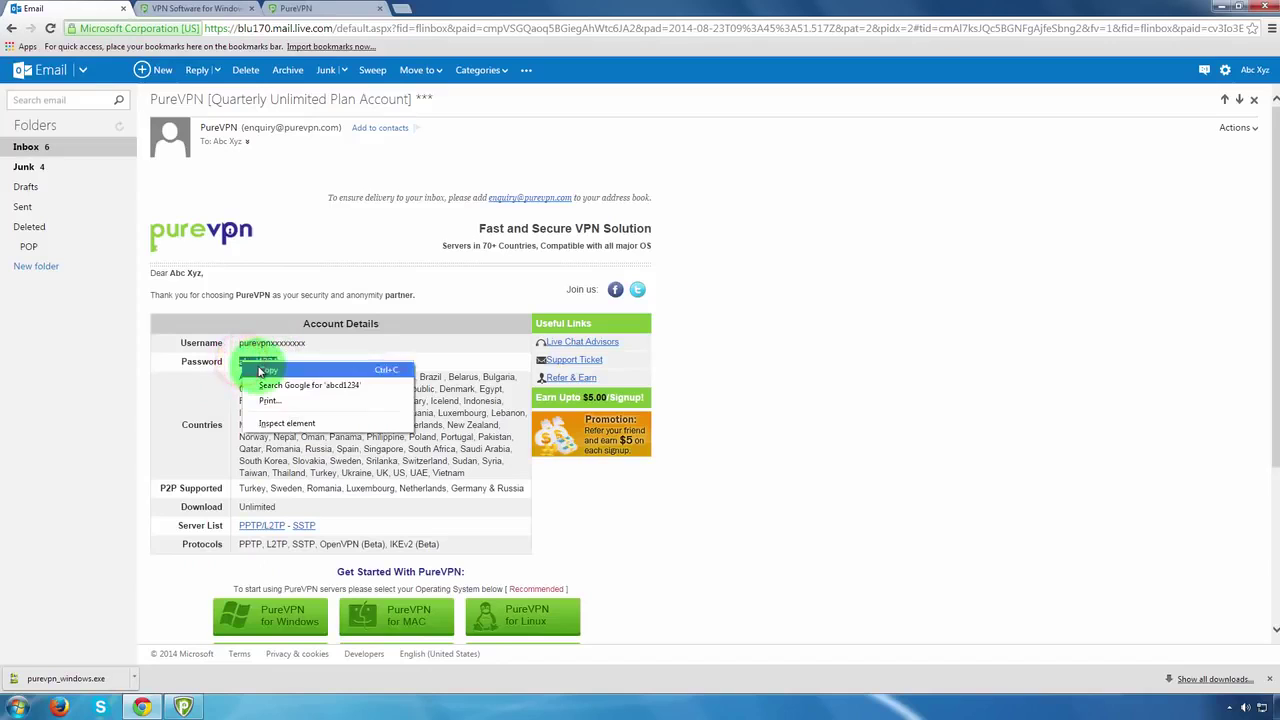
pyautogui.click(262, 365)
pyautogui.click(1228, 8)
# - Paste the copied password into PureVPN's Password field
pyautogui.click(749, 268)
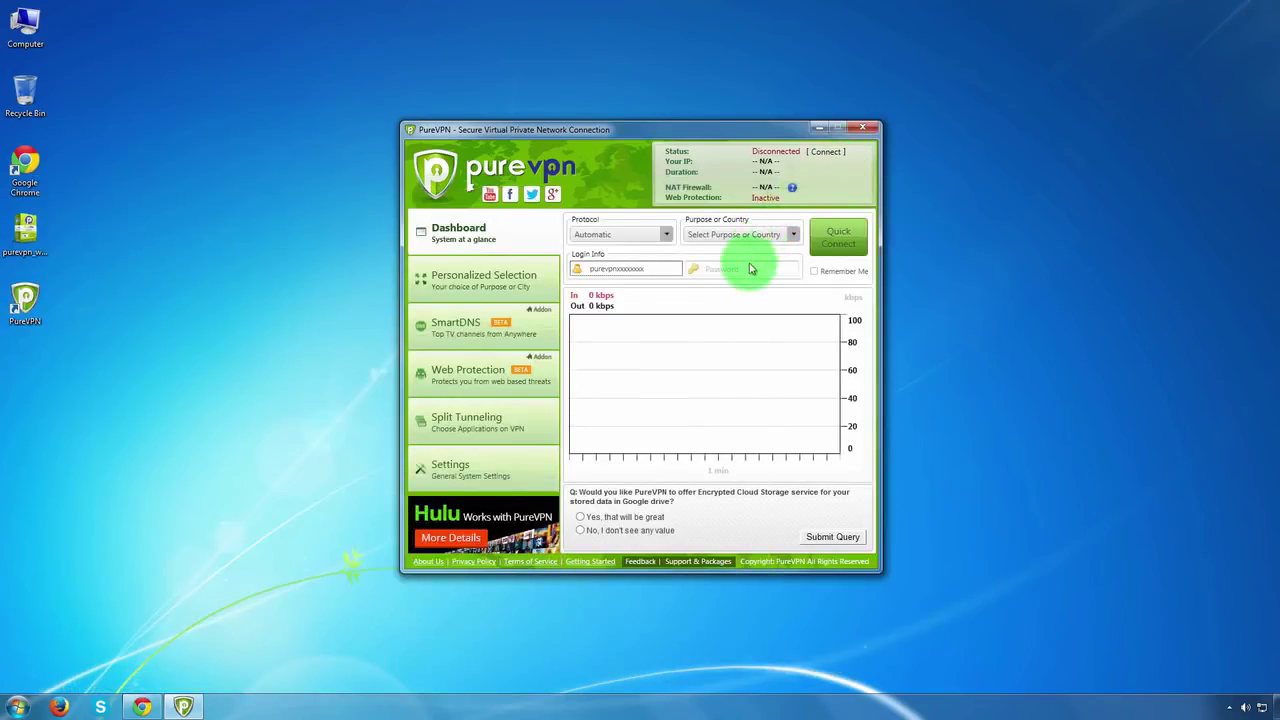
pyautogui.rightClick(751, 270)
pyautogui.click(780, 309)
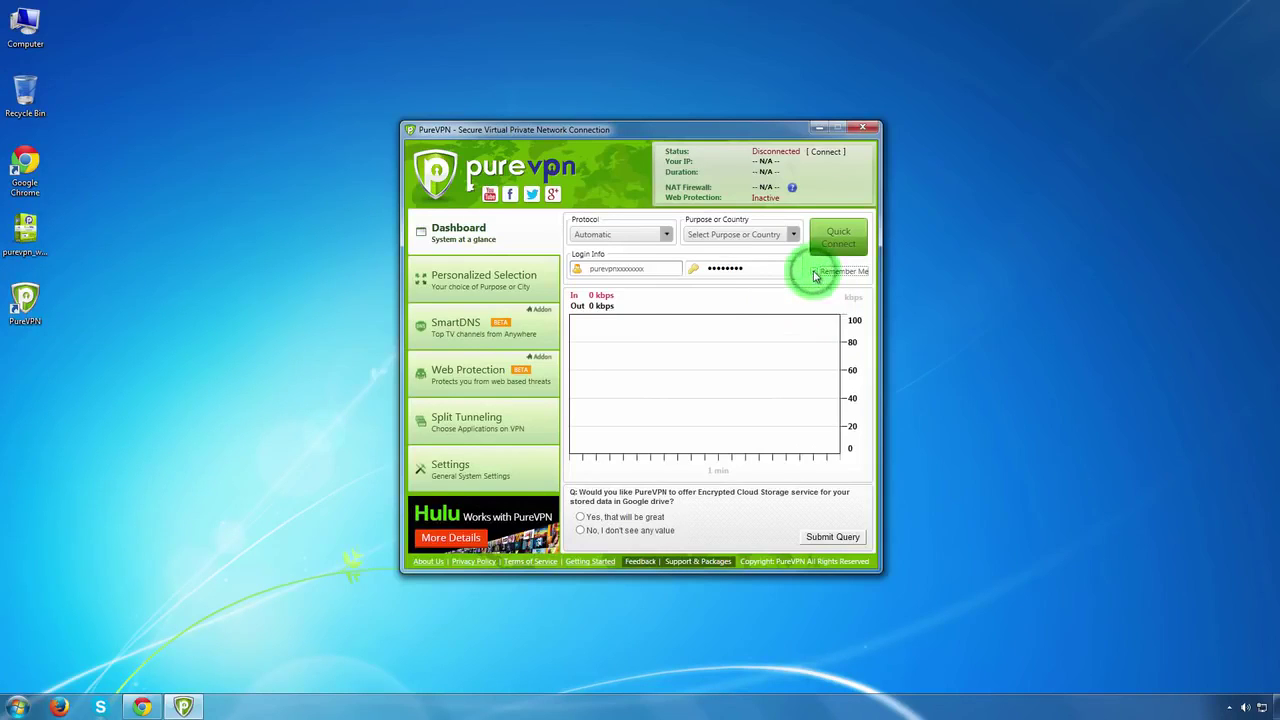
# - Set Purpose or Country to Maximum Anonymity/Security/Privacy
pyautogui.click(793, 234)
pyautogui.moveTo(830, 296); pyautogui.dragTo(760, 270)
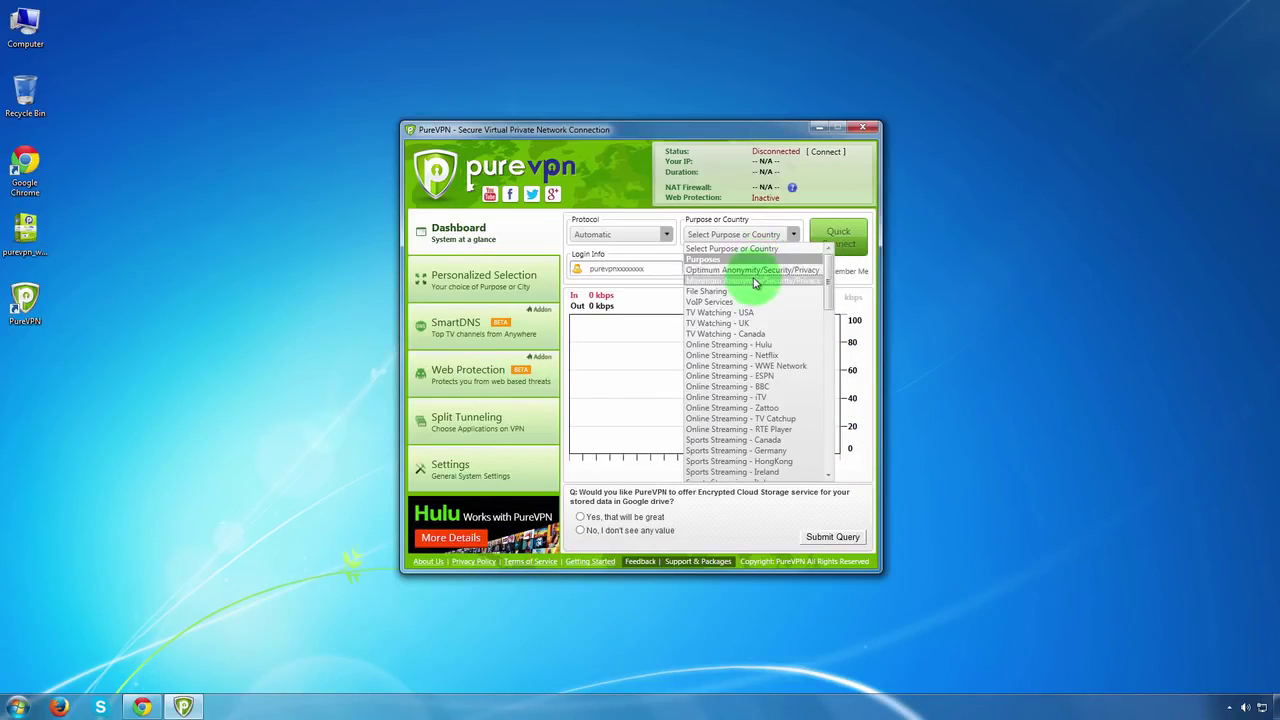
pyautogui.click(765, 280)
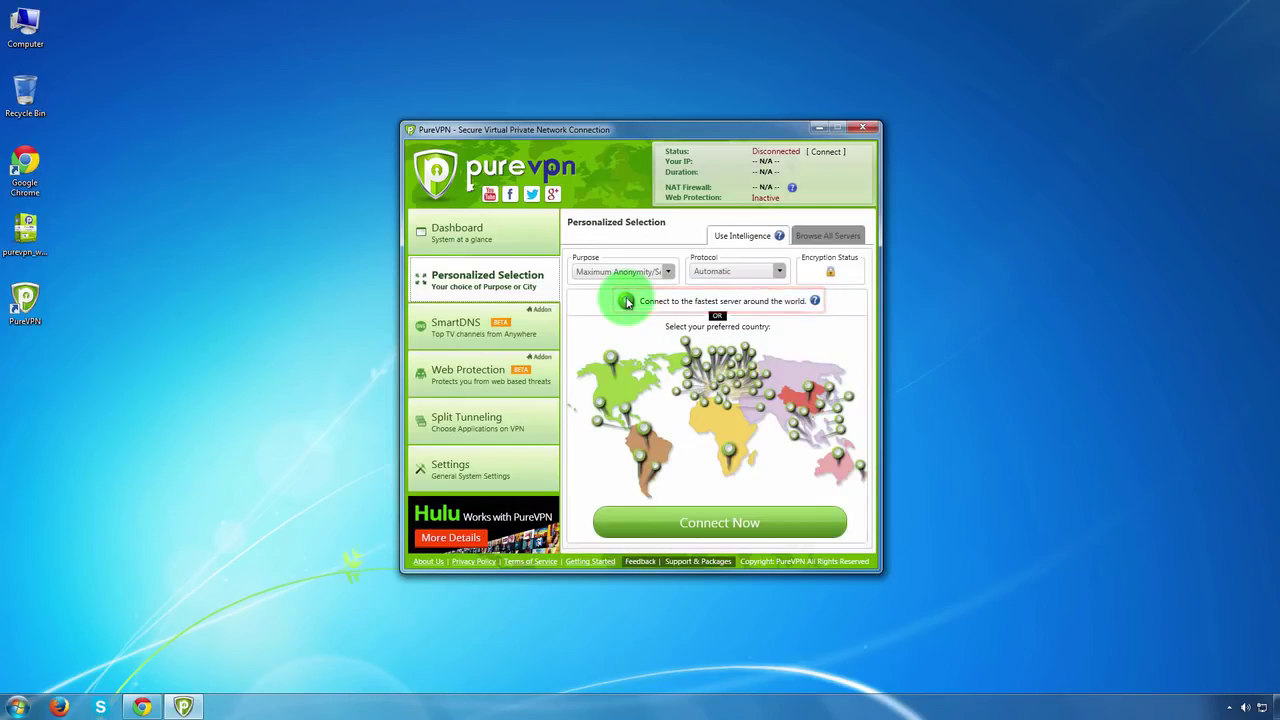
# - Connect to the fastest server and view live traffic on the Dashboard
pyautogui.click(718, 522)
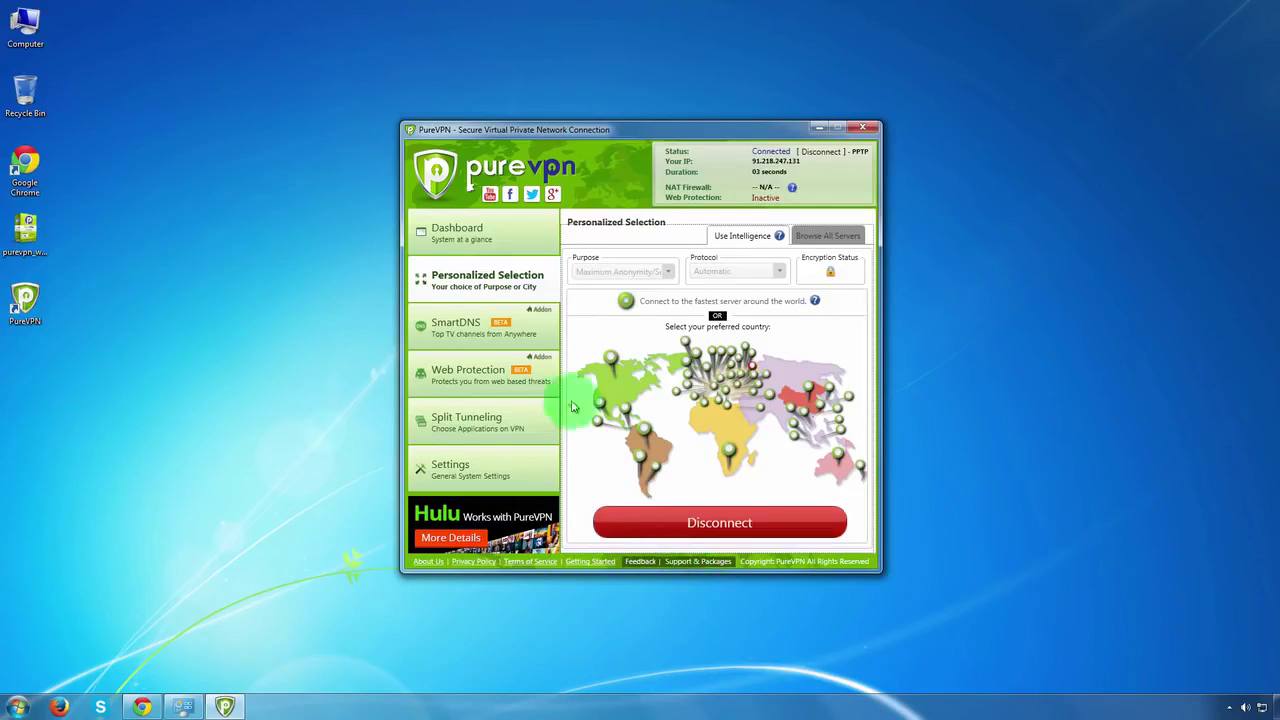
pyautogui.click(466, 228)
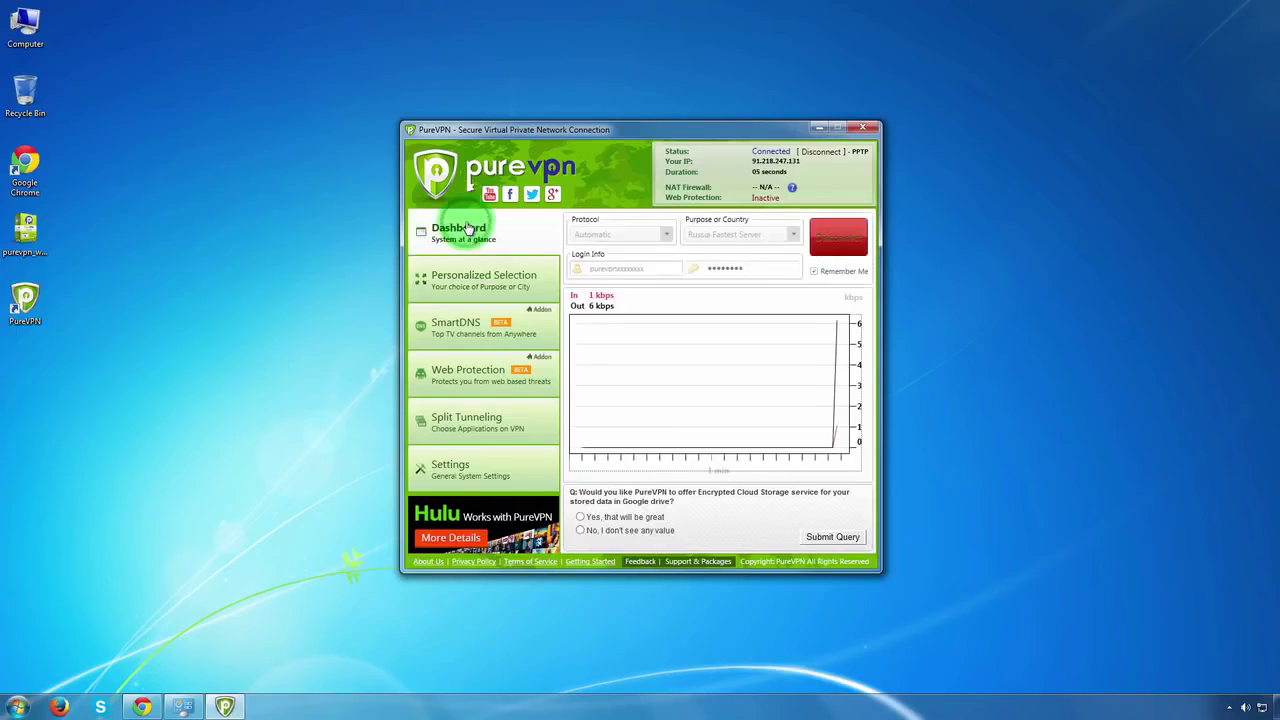